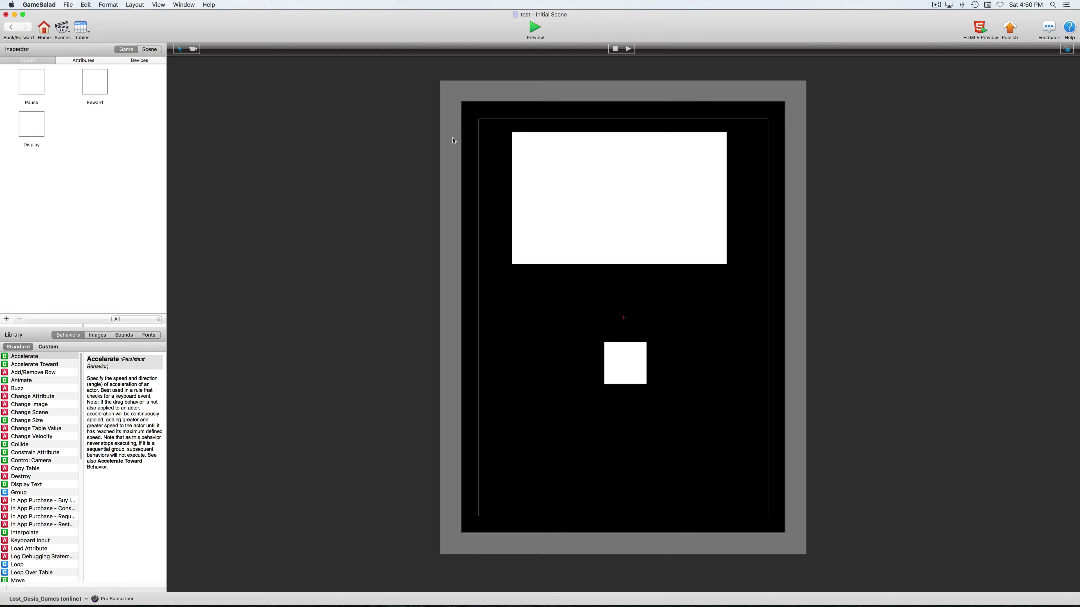
Inspect the Ad Reward game attribute's fields, then go back to the actors list.
left_click(100, 64)
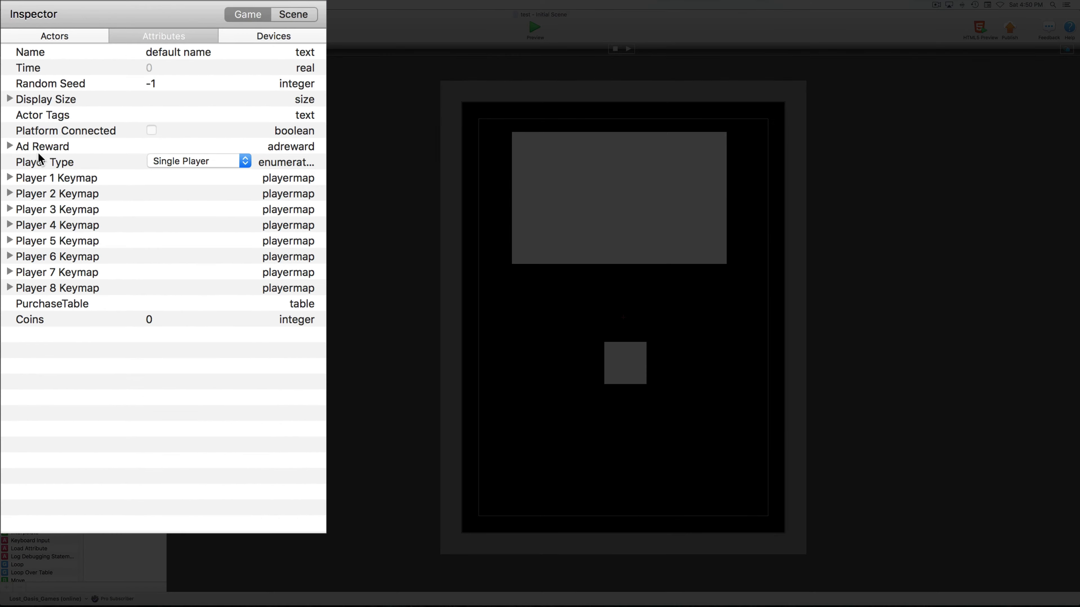
left_click(9, 147)
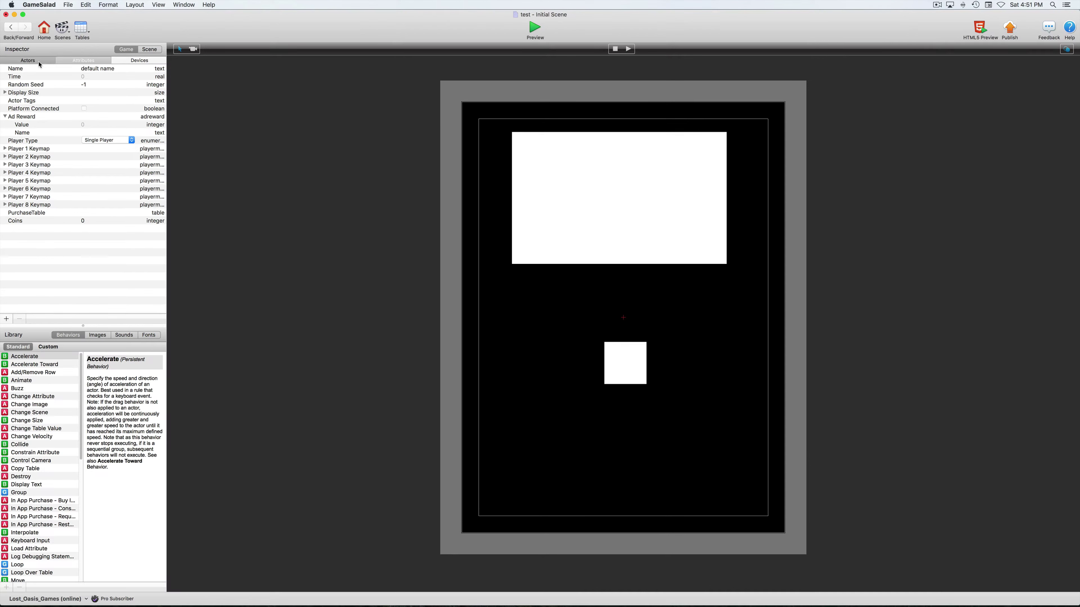
left_click(81, 38)
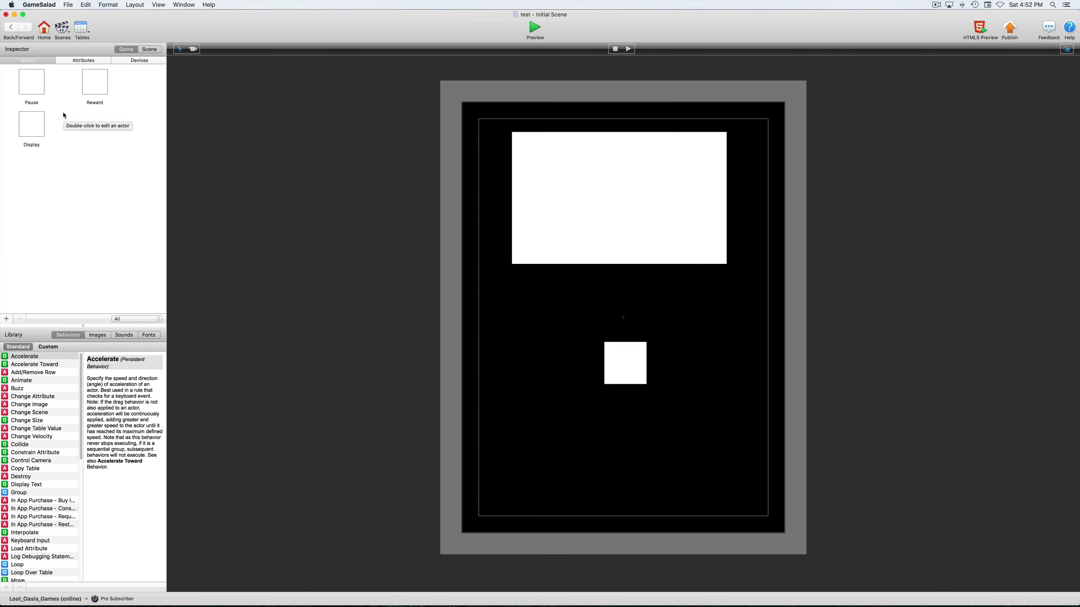
Open the Reward actor and make its rule condition test game.Ad Reward.Value > 0.
left_click(94, 90)
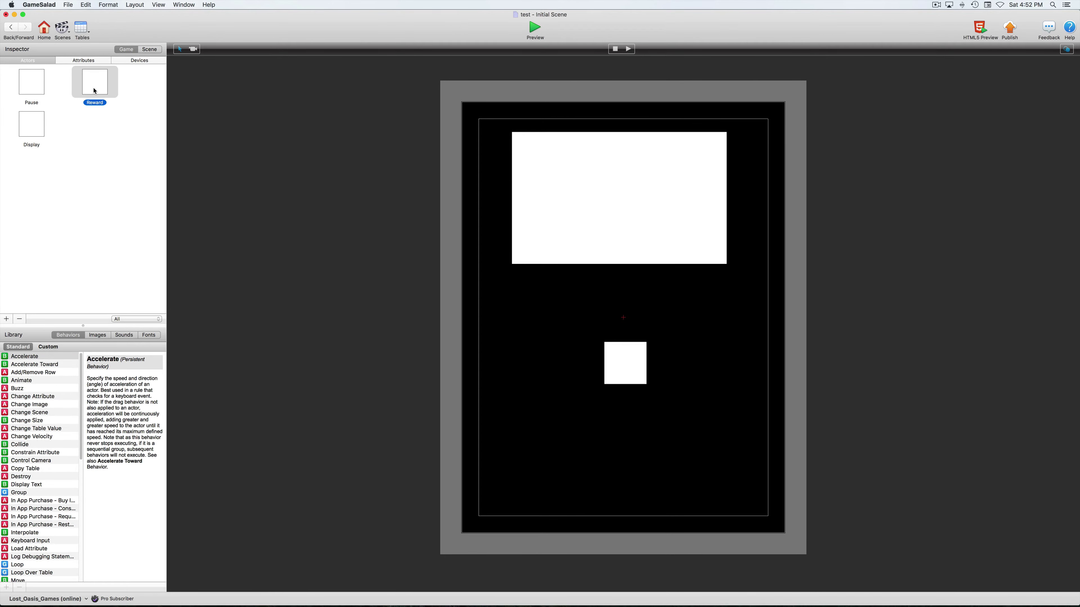
double_click(94, 90)
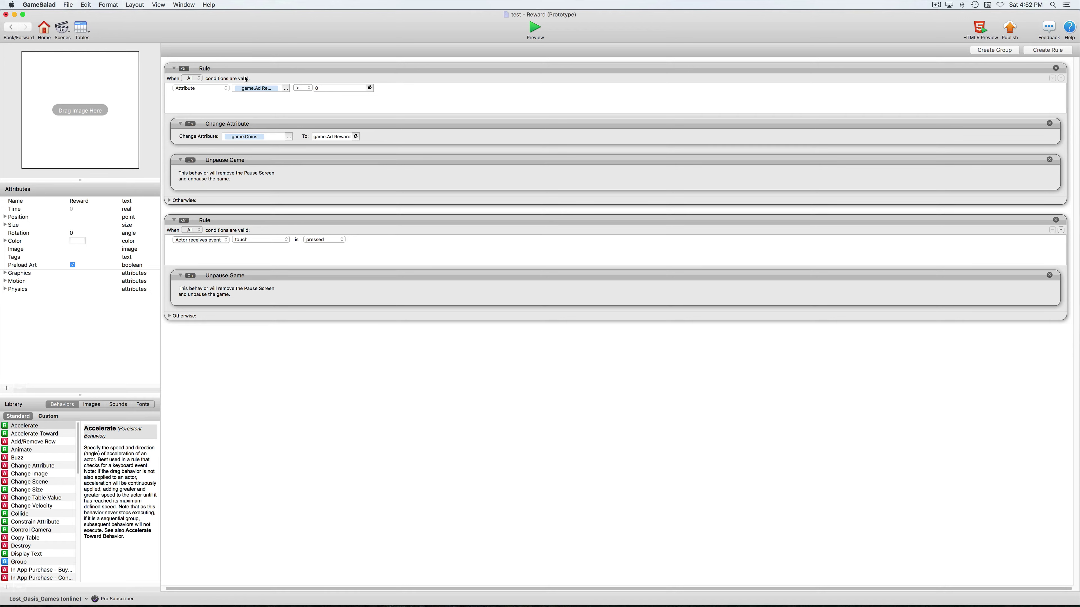
left_click(286, 88)
left_click(299, 97)
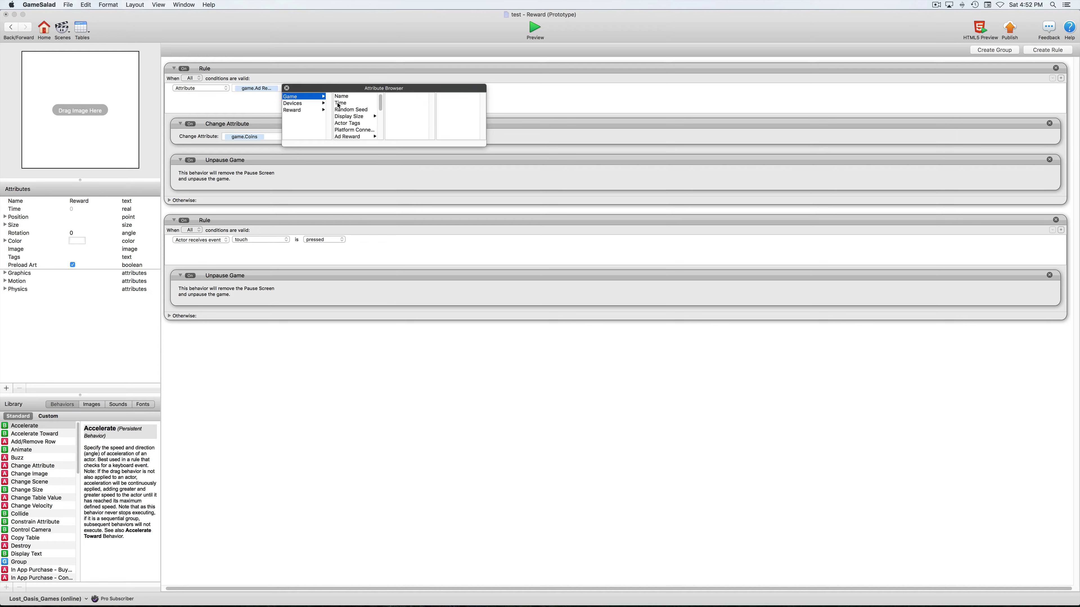
scroll(357, 129, "down", 2)
left_click(351, 124)
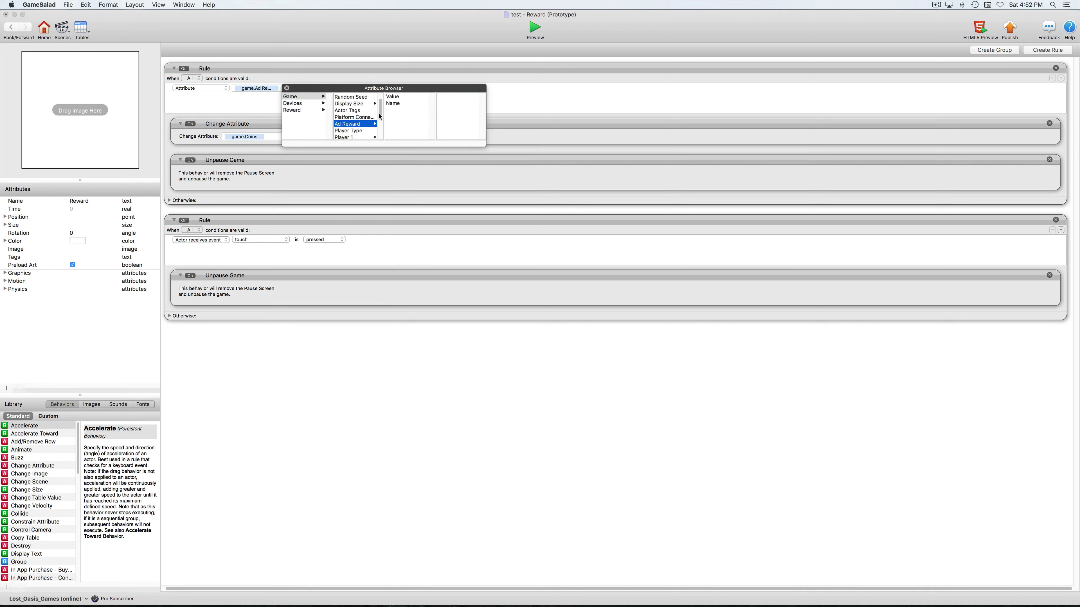
left_click(395, 97)
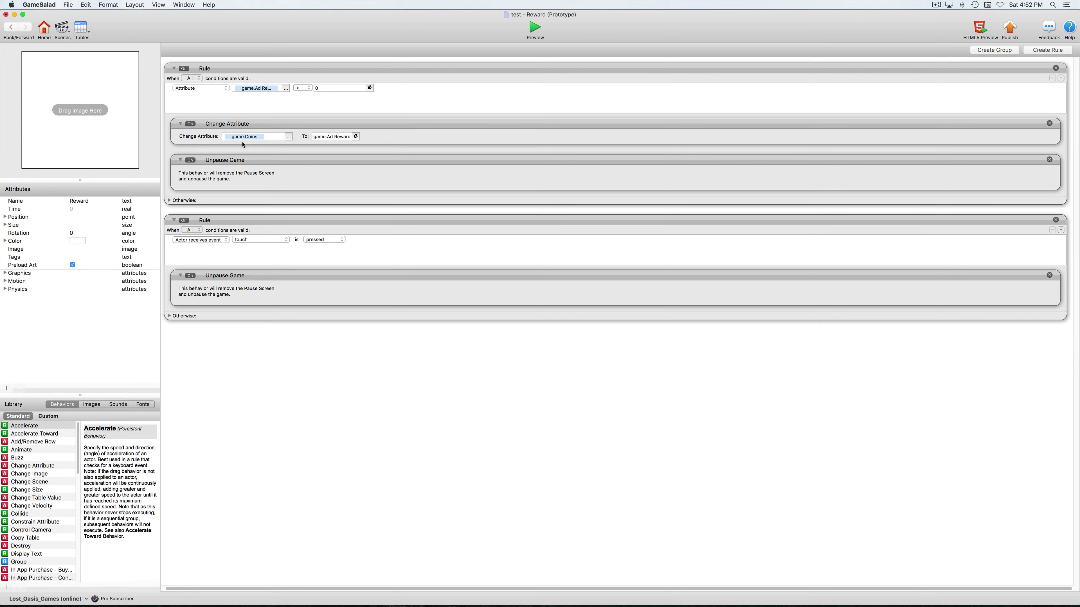
Set Change Attribute to game.Ad Reward.Value + game.Coins and return to the Initial Scene.
left_click(356, 137)
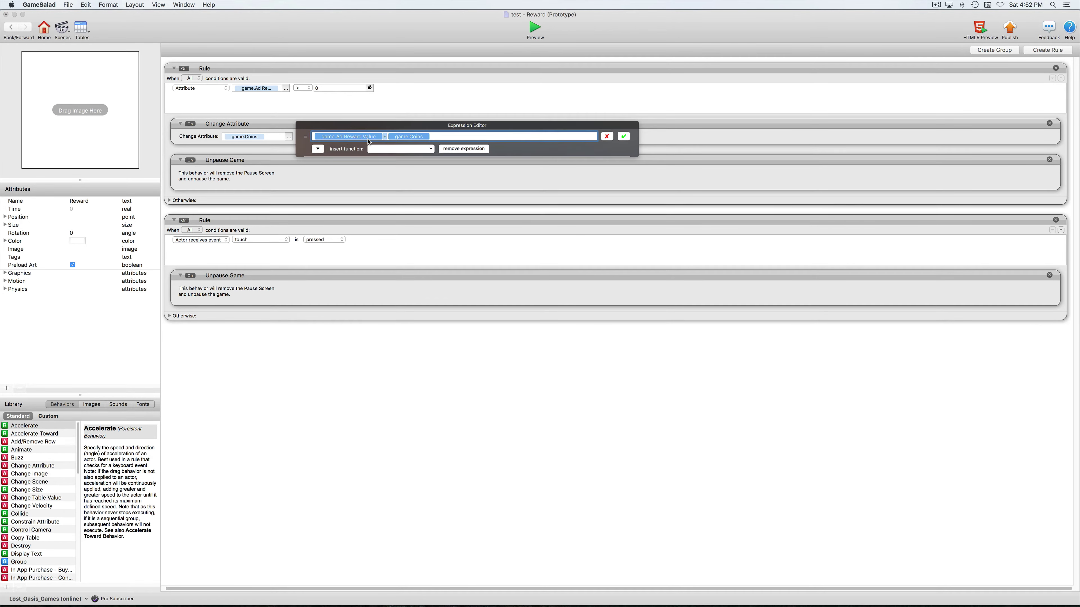
left_click(623, 137)
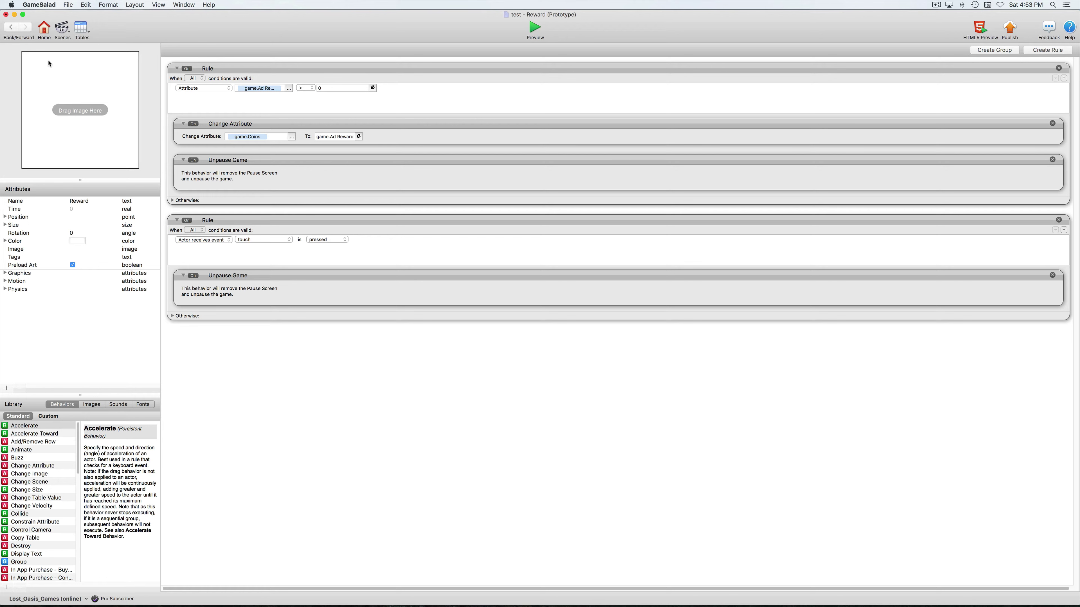
left_click(11, 27)
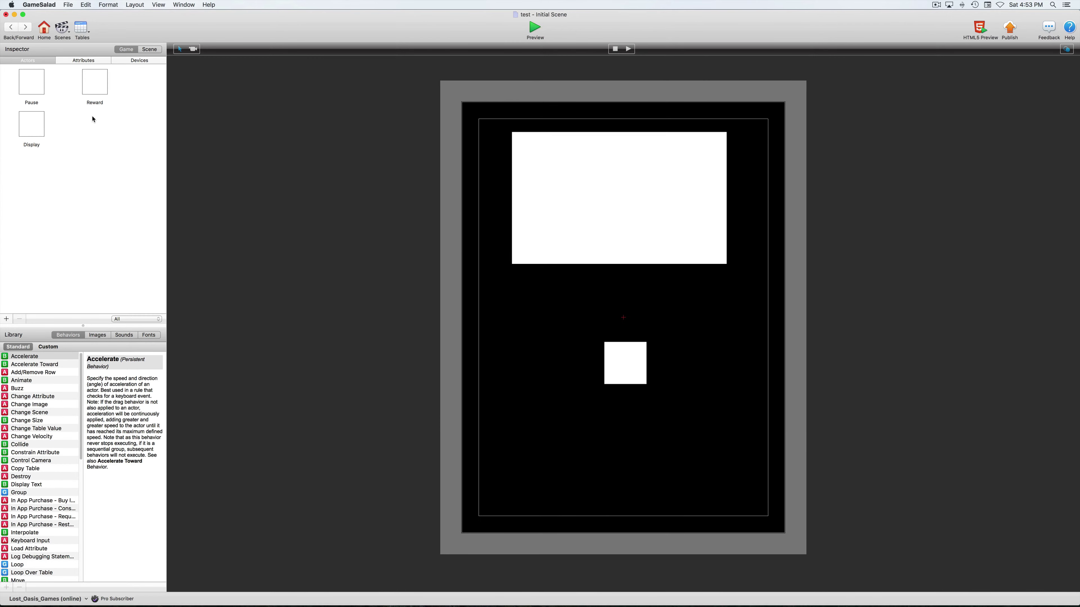
Open the Pause actor and keep Reward Video Ad as its Pause Game ad type.
double_click(25, 86)
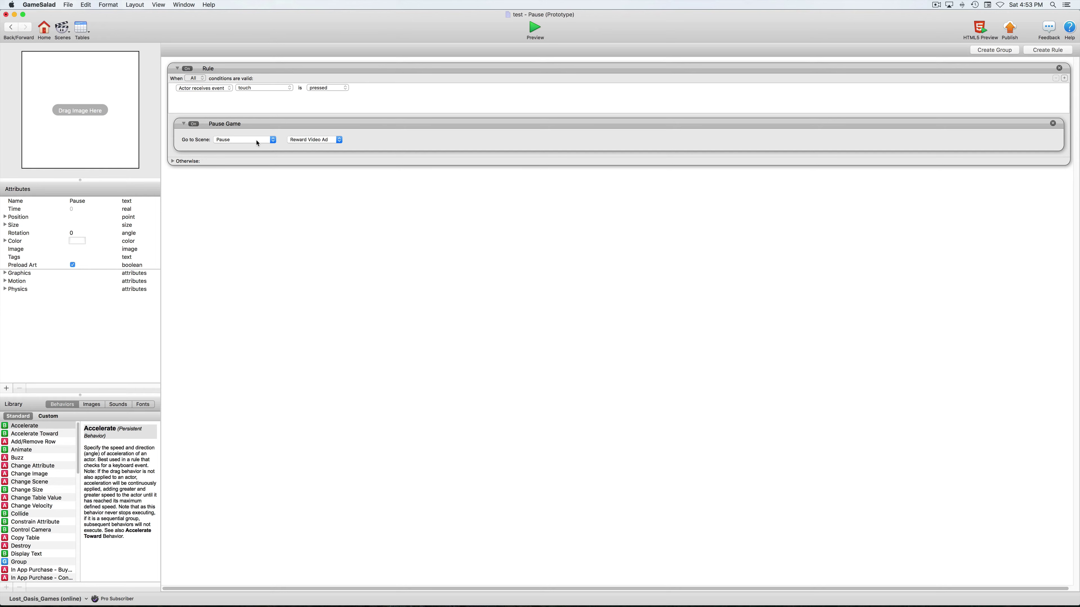
left_click(317, 143)
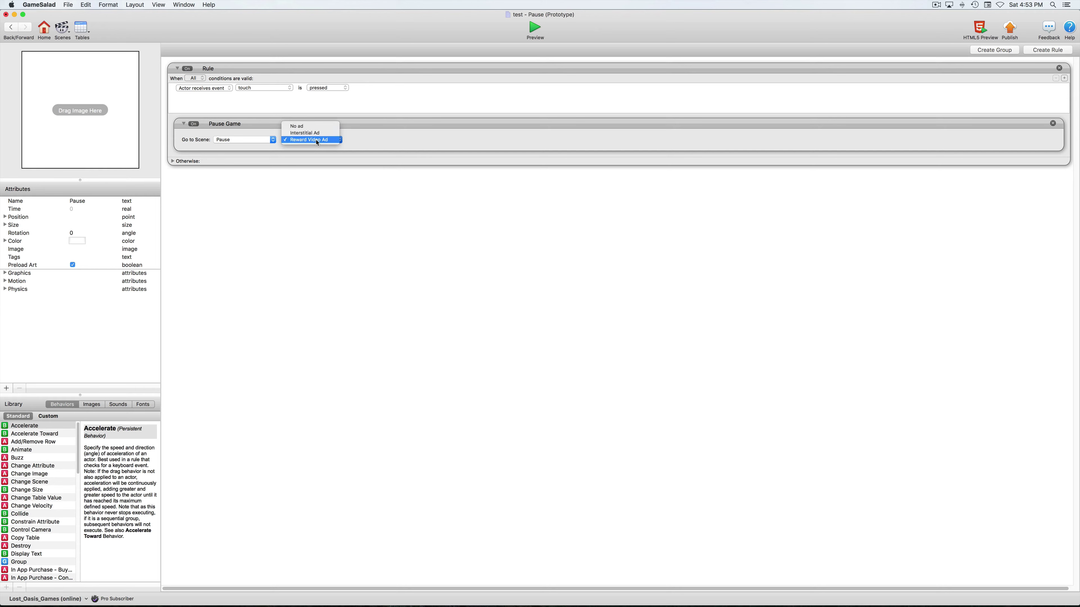
left_click(329, 142)
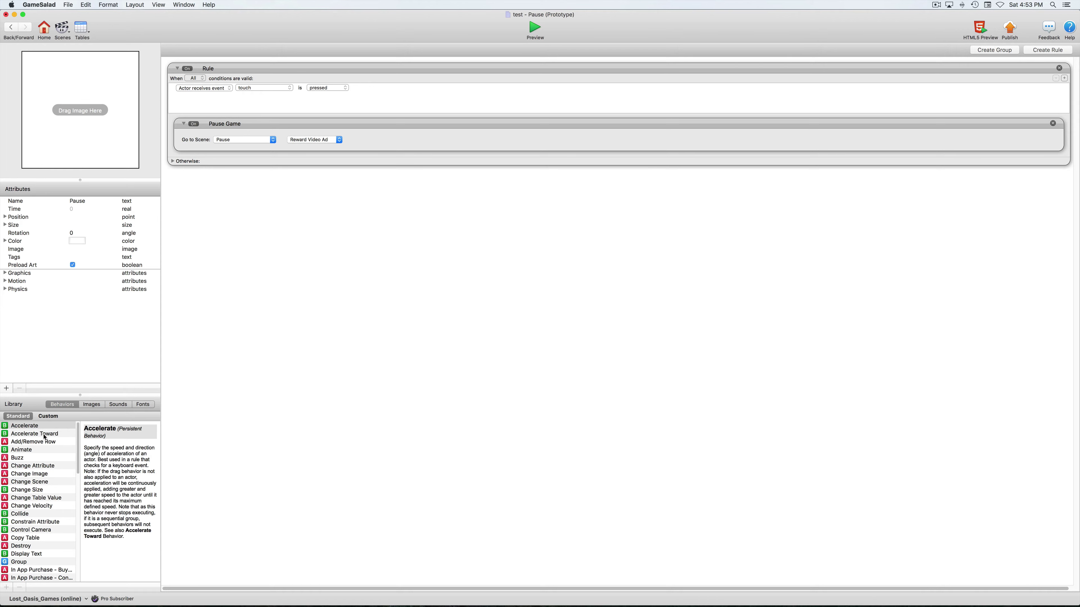
Add a Change Scene behavior to the Pause actor that shows a Reward Video Ad.
scroll(45, 464, "down", 2)
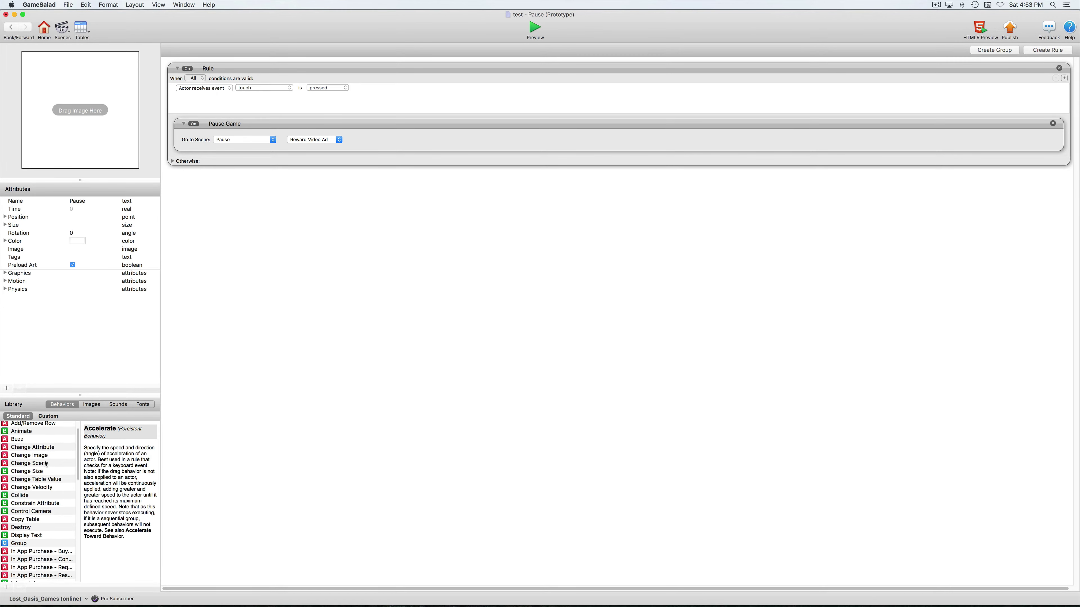
left_click(6, 463)
left_click_drag(6, 462, 249, 212)
left_click(315, 198)
left_click(317, 206)
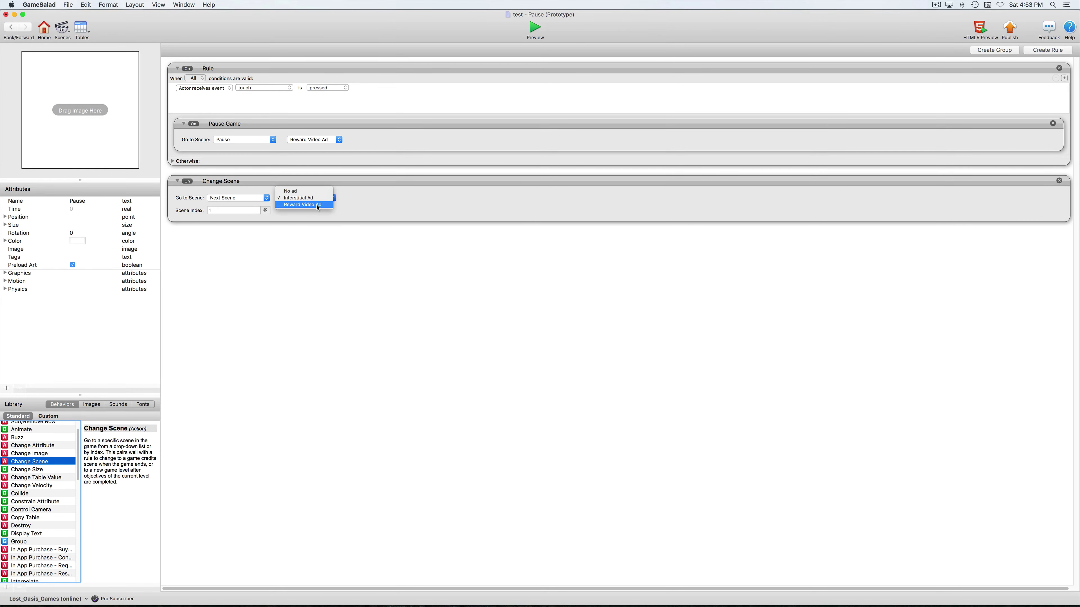
Add Reset Game and Reset Scene behaviors, each set to show a Reward Video Ad.
scroll(17, 479, "down", 10)
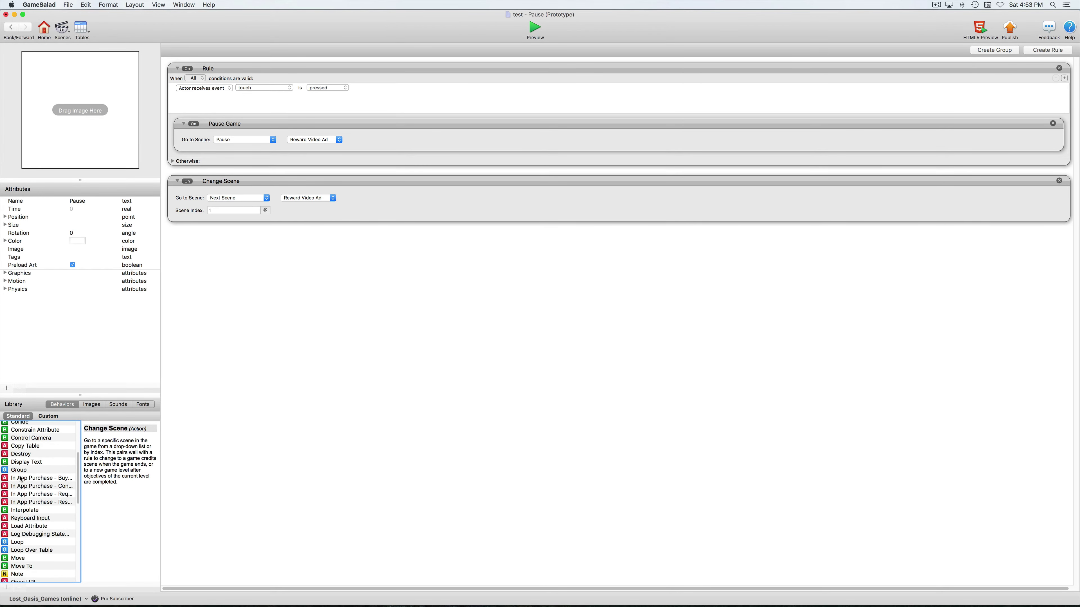
scroll(22, 479, "down", 7)
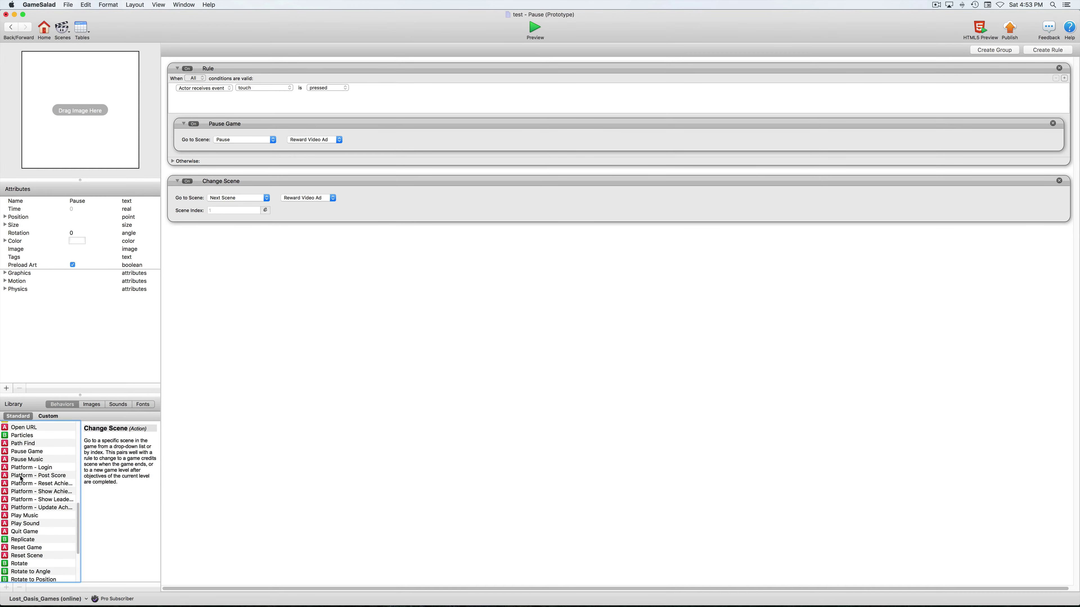
left_click_drag(5, 520, 312, 254)
left_click(312, 254)
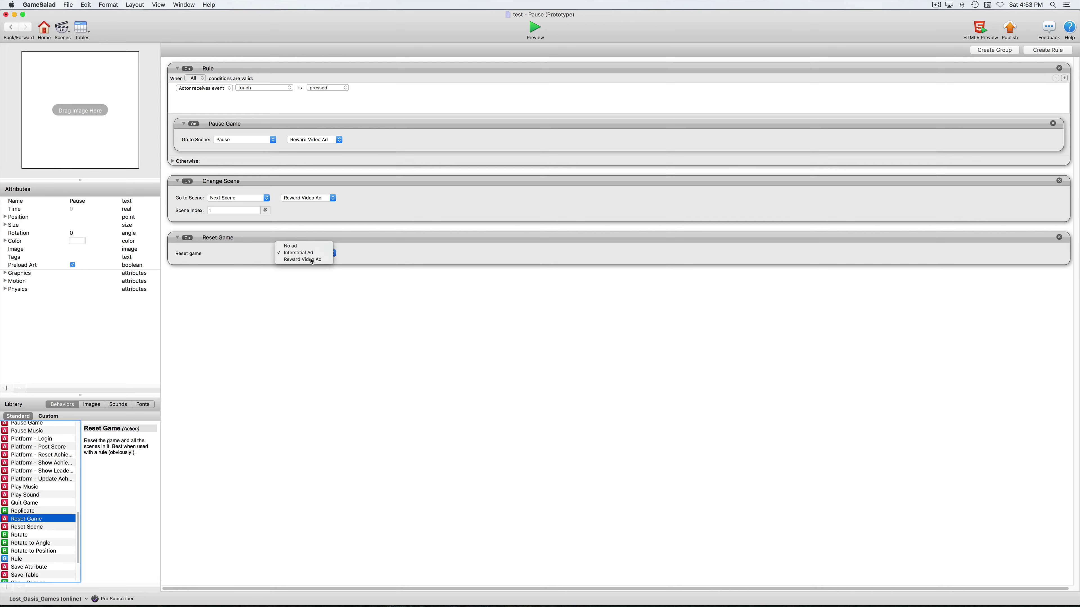
left_click(307, 253)
left_click_drag(5, 528, 294, 299)
left_click(269, 296)
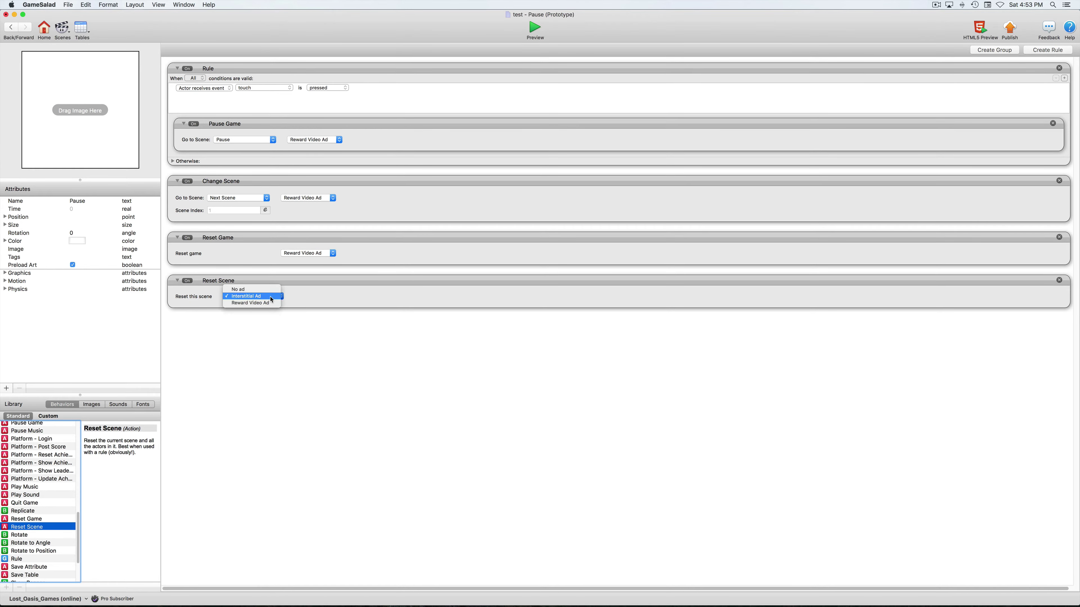
left_click(269, 302)
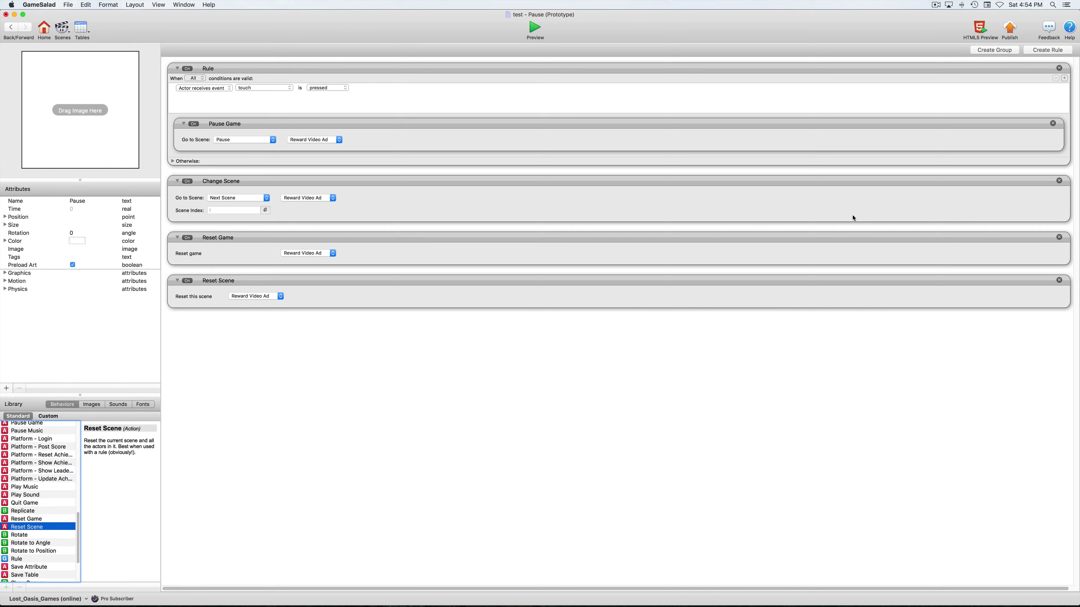
Delete the Reset and Change Scene behaviors, leaving only the touch rule that pauses the game.
left_click(1059, 237)
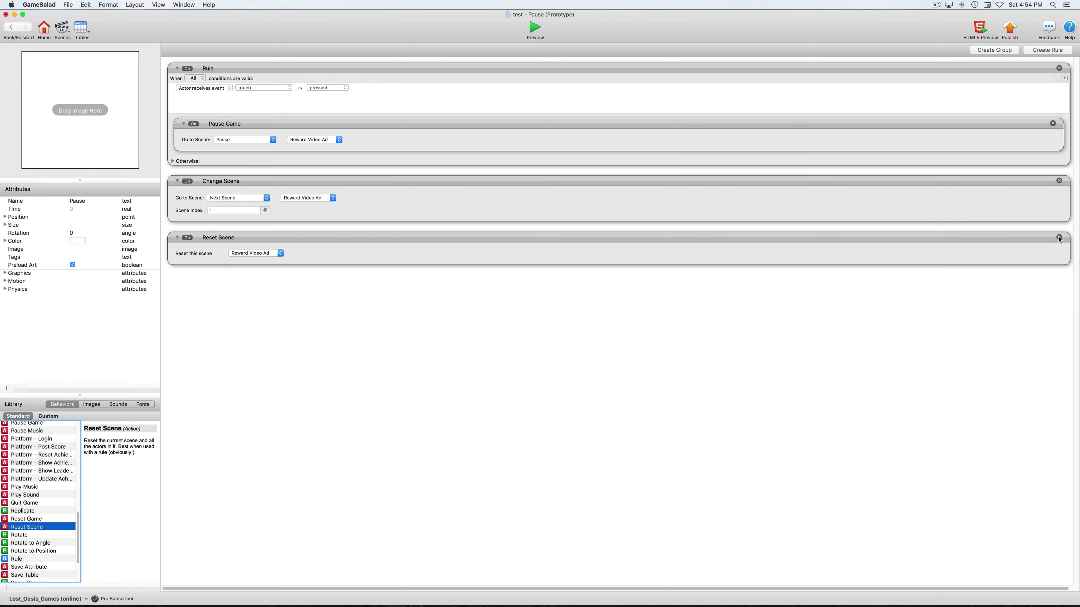
left_click(1059, 237)
left_click(1059, 181)
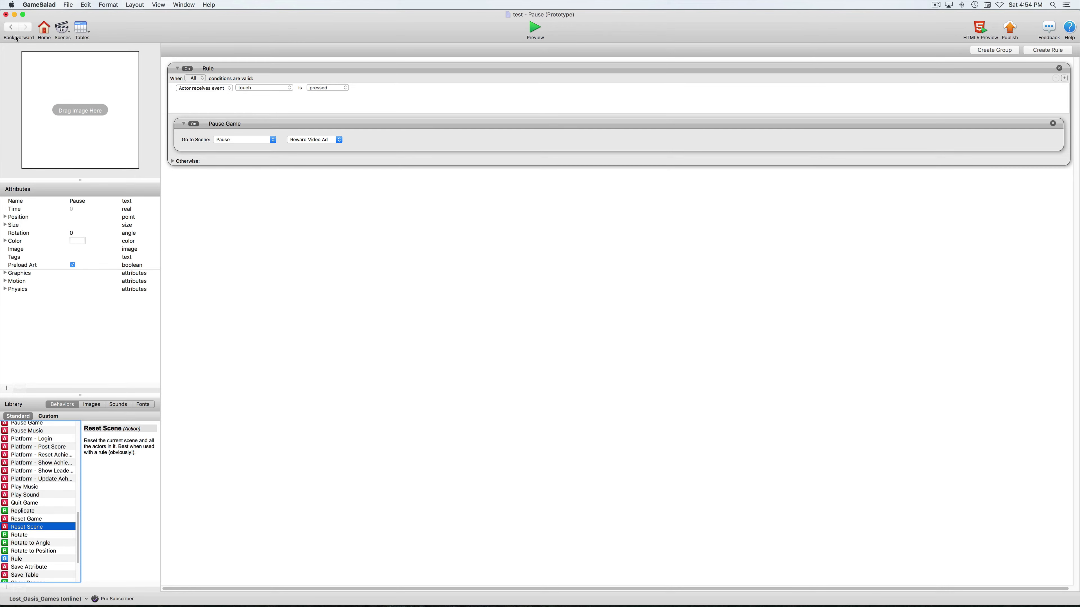
left_click(11, 28)
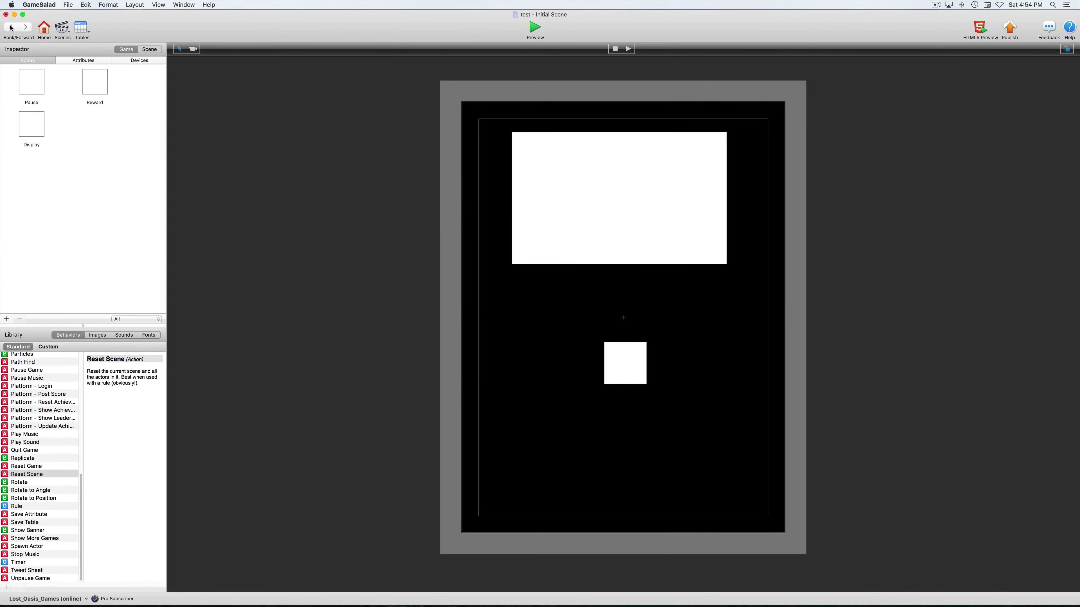
double_click(32, 128)
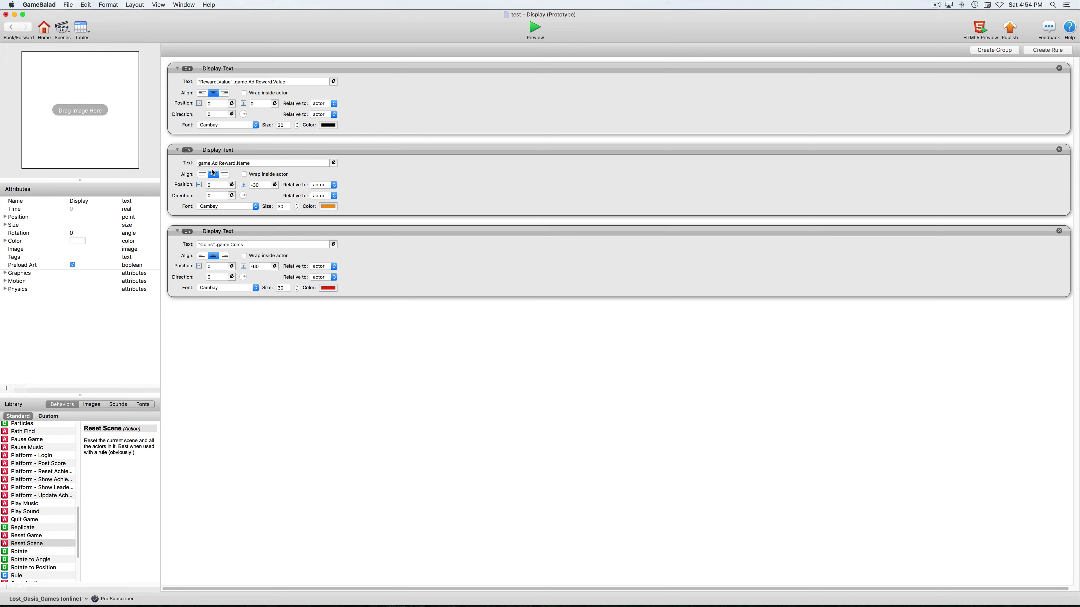
left_click(236, 163)
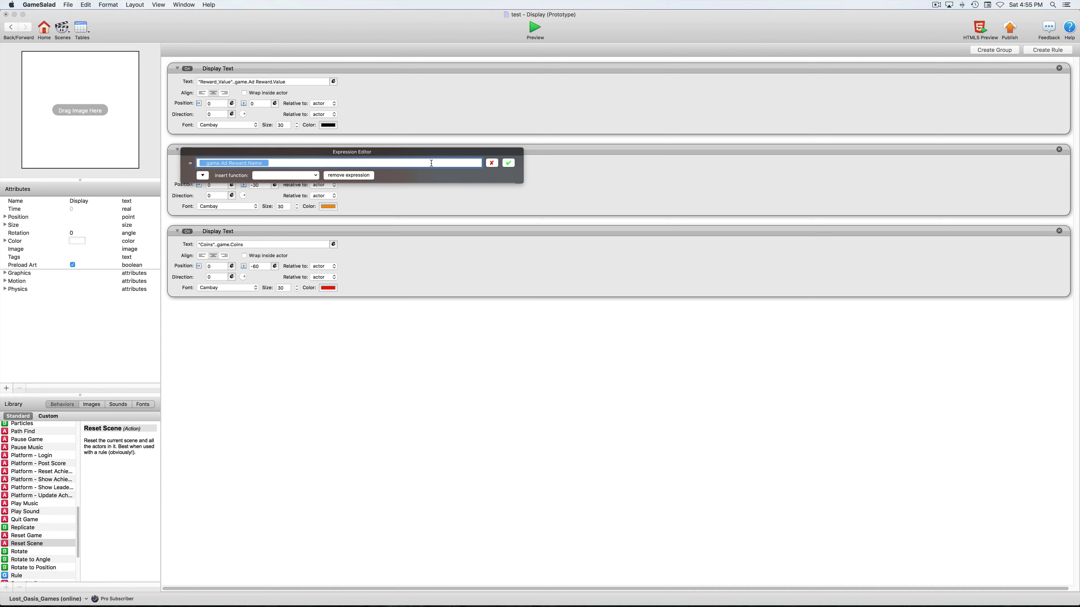
left_click(508, 163)
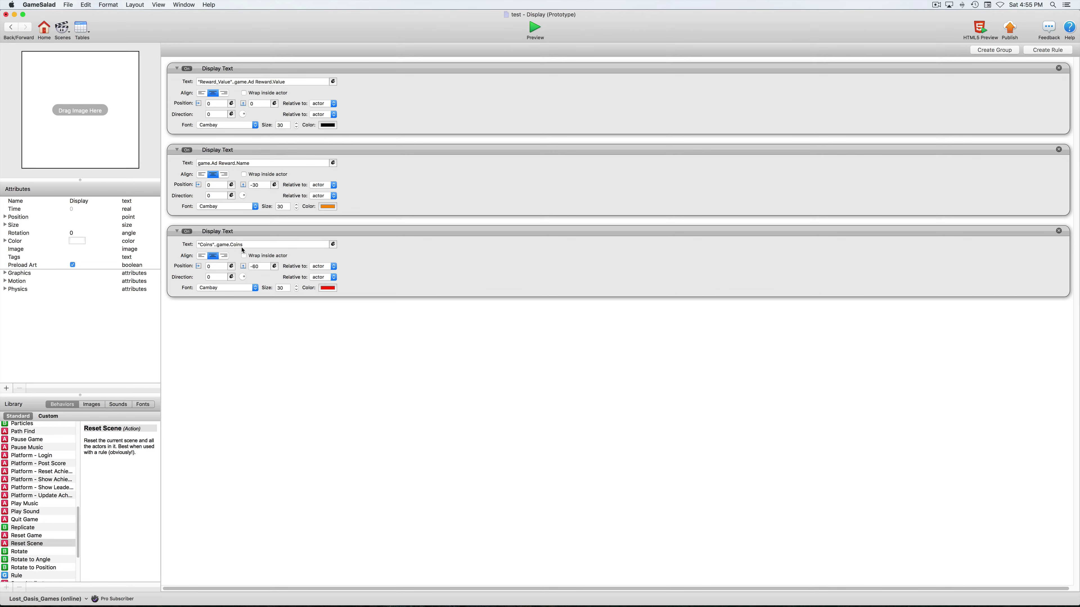
left_click(11, 29)
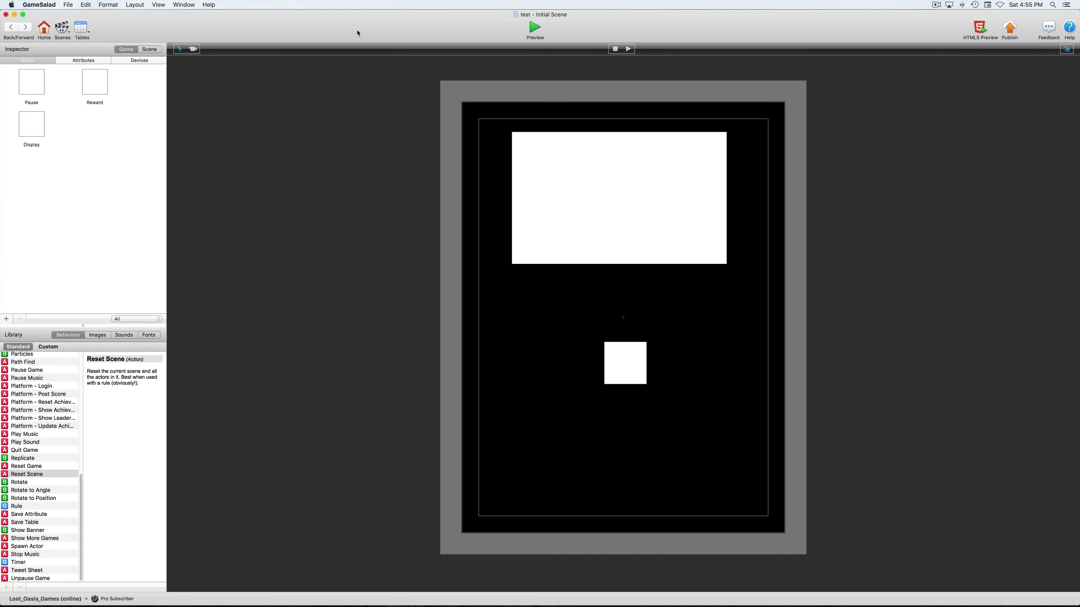
Switch to Safari's Chartboost dashboard to reach the app's Rewarded Video settings.
key("super+Tab")
key("super+Tab")
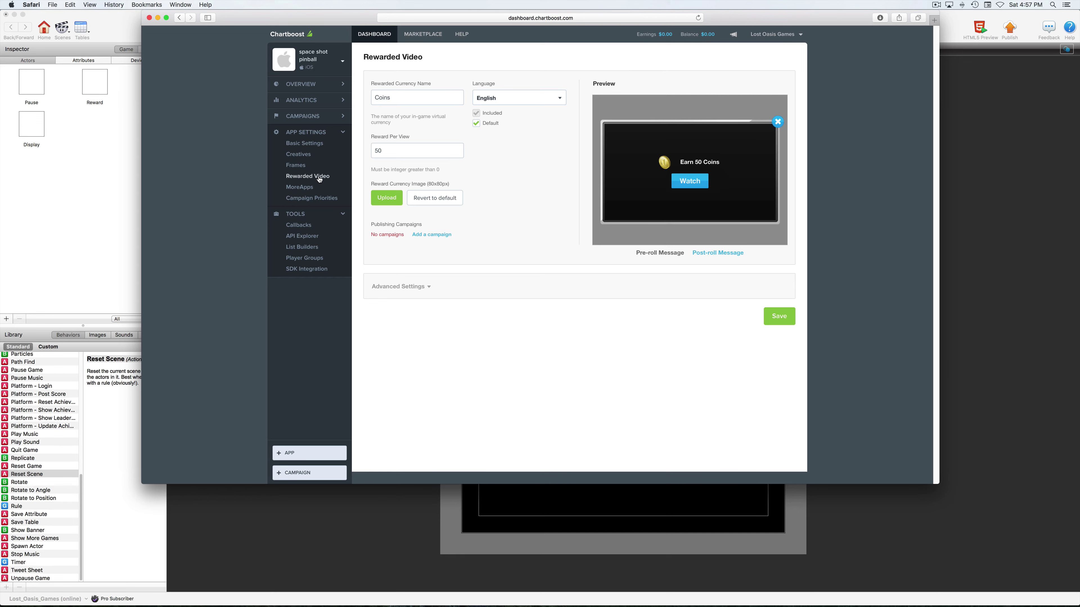
Reload the Rewarded Video settings and preview the post-roll message 'You have earned 50 Coins!'.
left_click(320, 178)
left_click(710, 253)
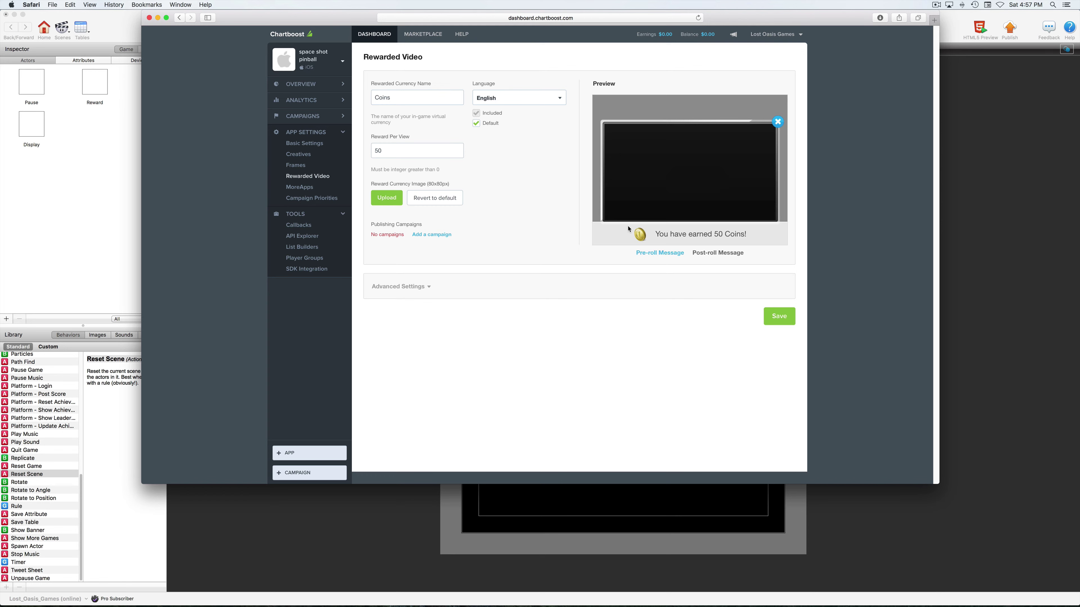
Try 'Health' as the rewarded currency name, then set it back to 'Coins'.
left_click(661, 252)
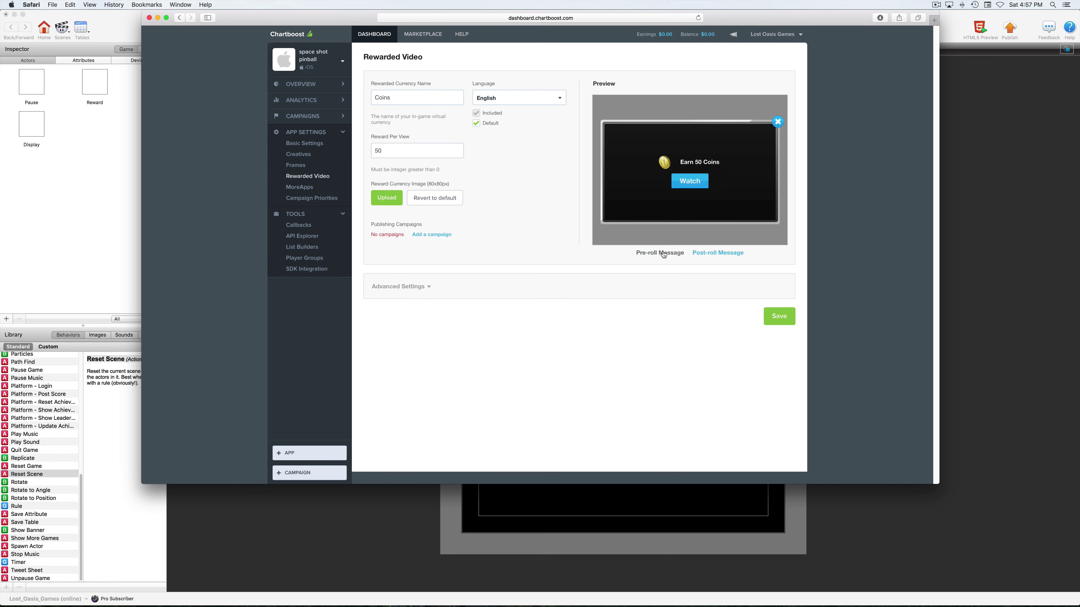
double_click(400, 100)
left_click_drag(390, 97, 369, 97)
type("Heal")
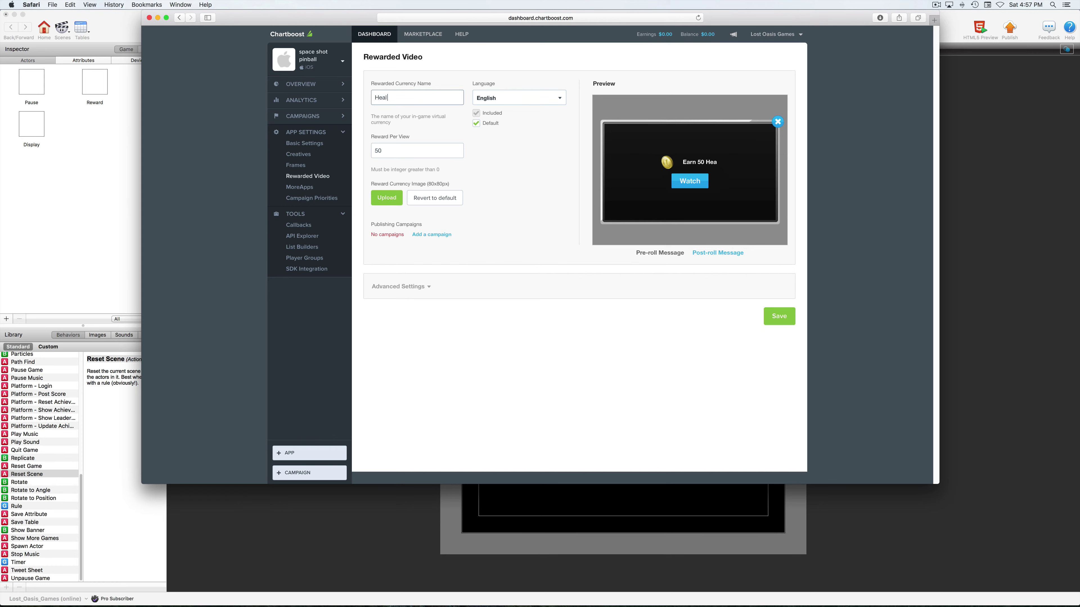
type("th")
key("BackSpace")
key("BackSpace")
key("BackSpace")
key("BackSpace")
key("BackSpace")
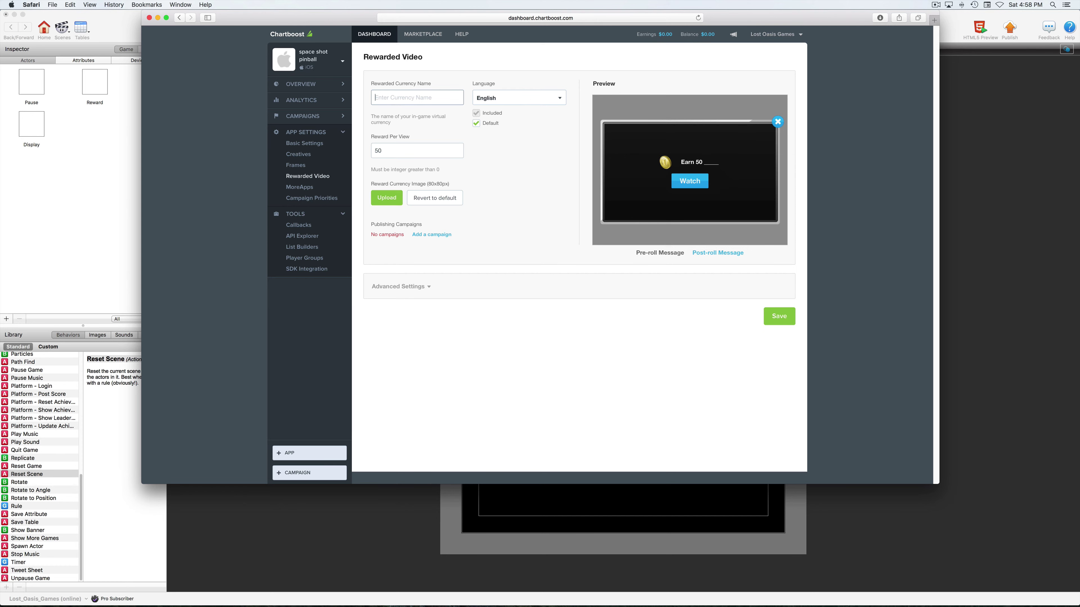
type("Coins")
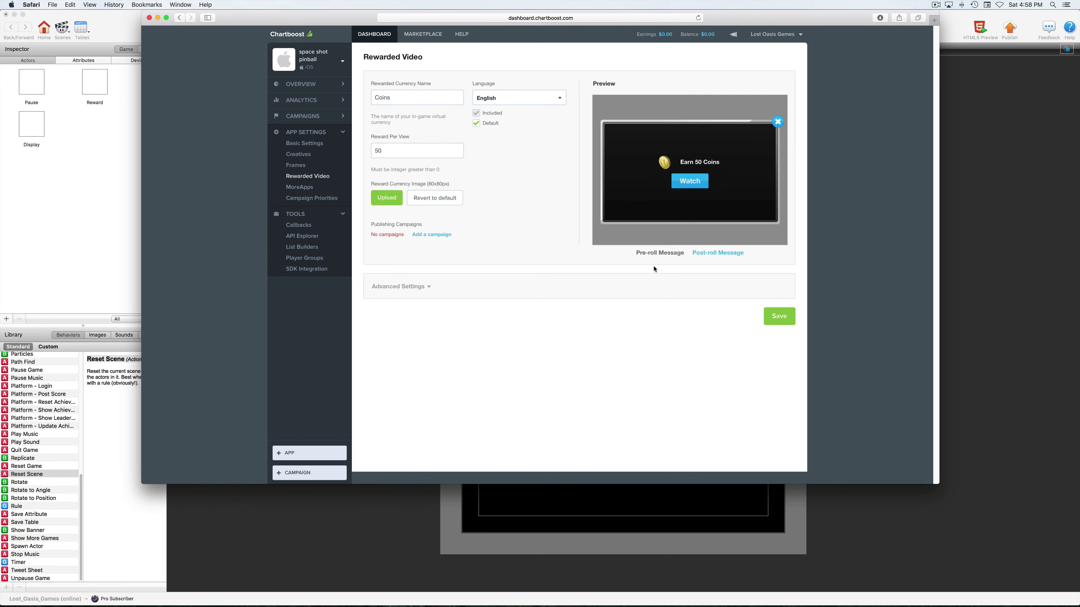
Revert the Reward Currency Image to the default coin and check both pre-roll and post-roll previews.
left_click(708, 254)
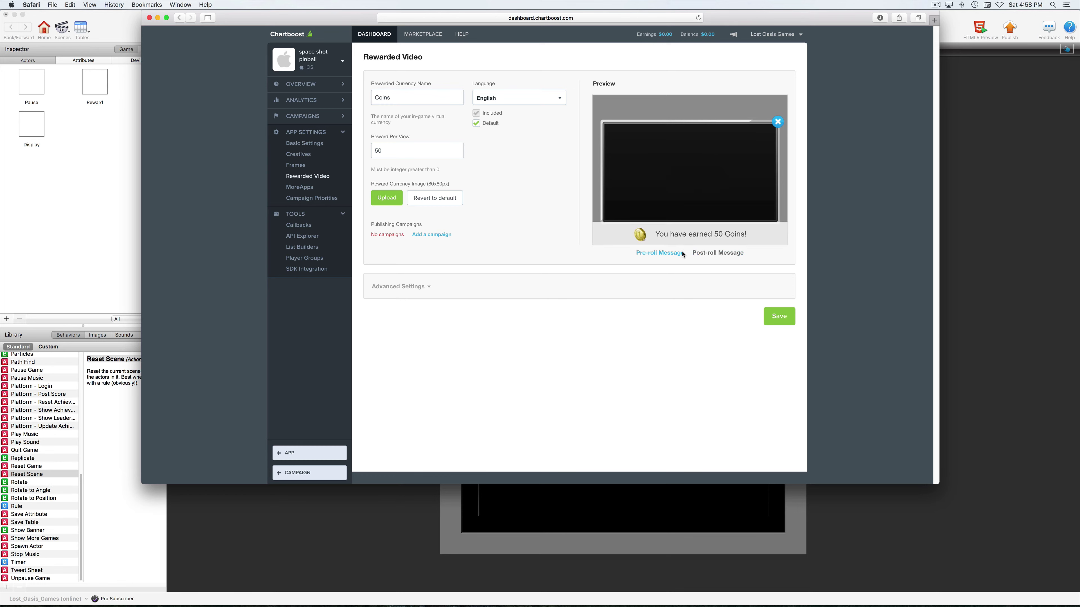
left_click(661, 254)
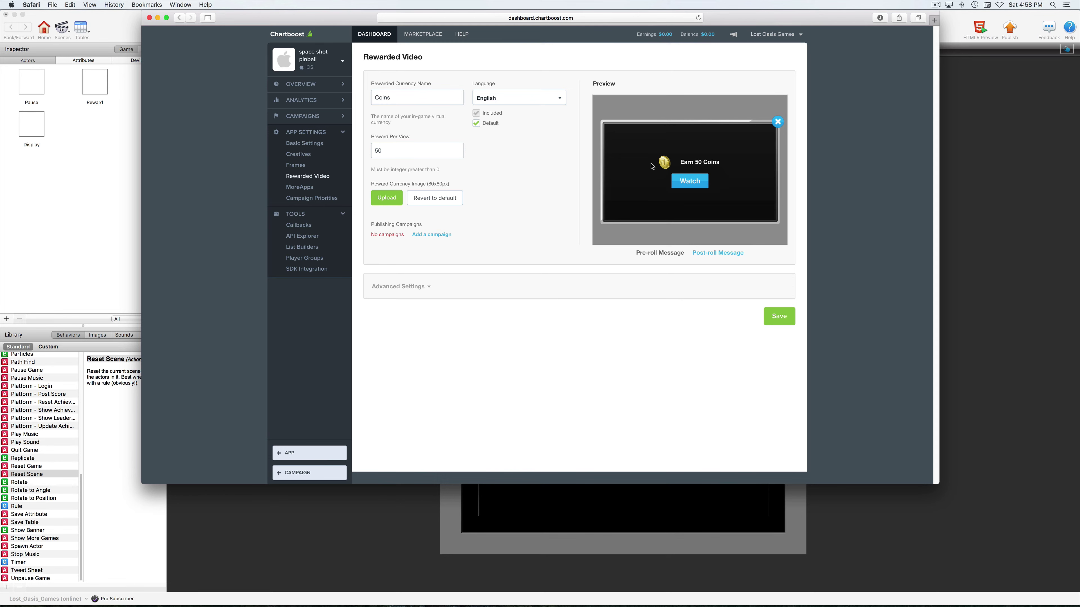
left_click(433, 199)
left_click(711, 254)
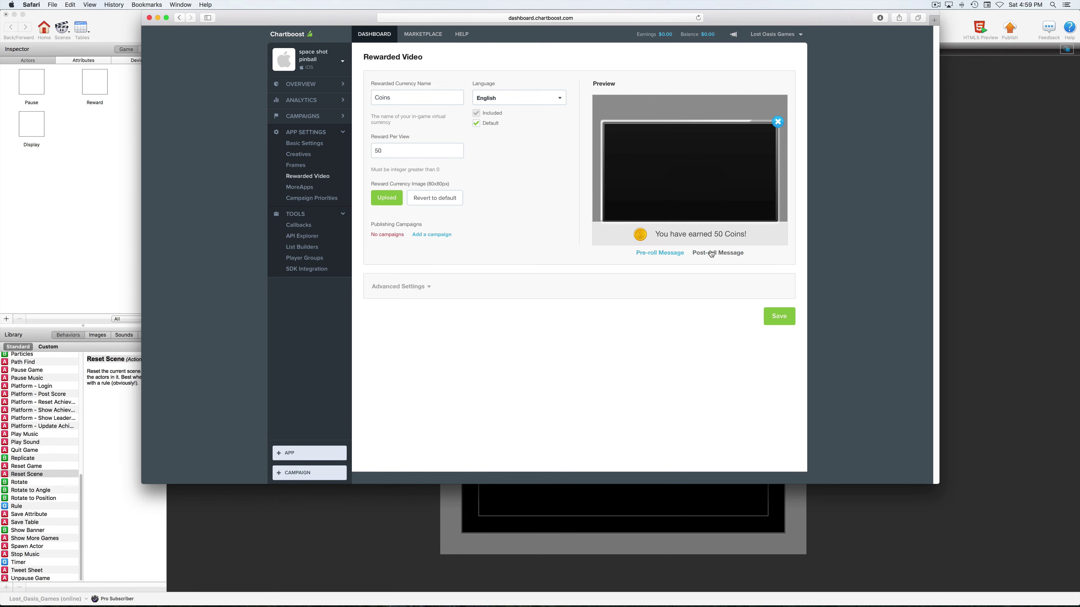
left_click(660, 254)
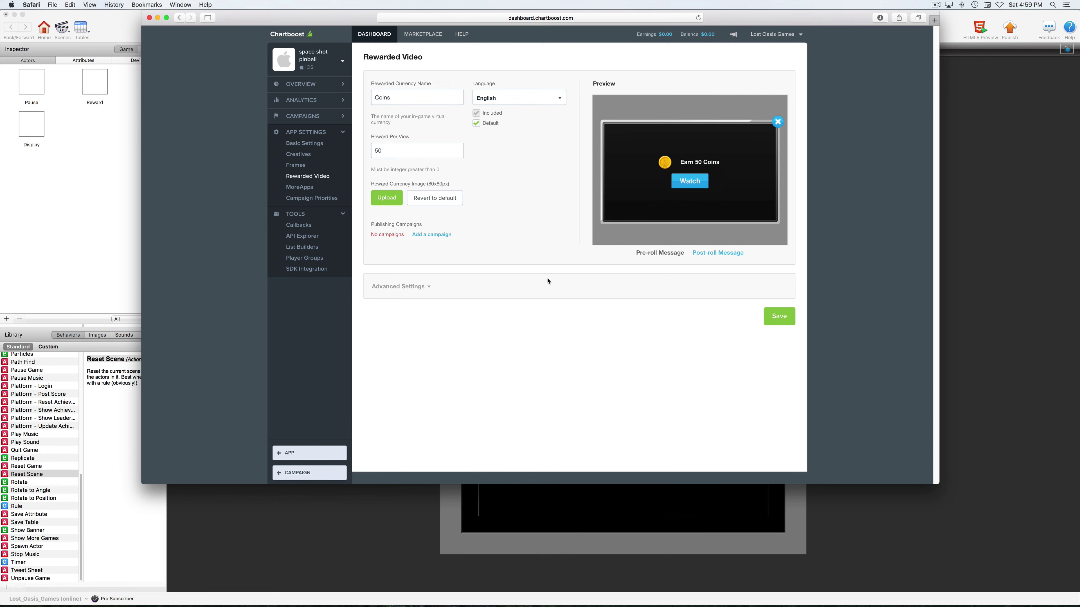
Save the Rewarded Video settings with currency Coins at 50 per view.
left_click(773, 319)
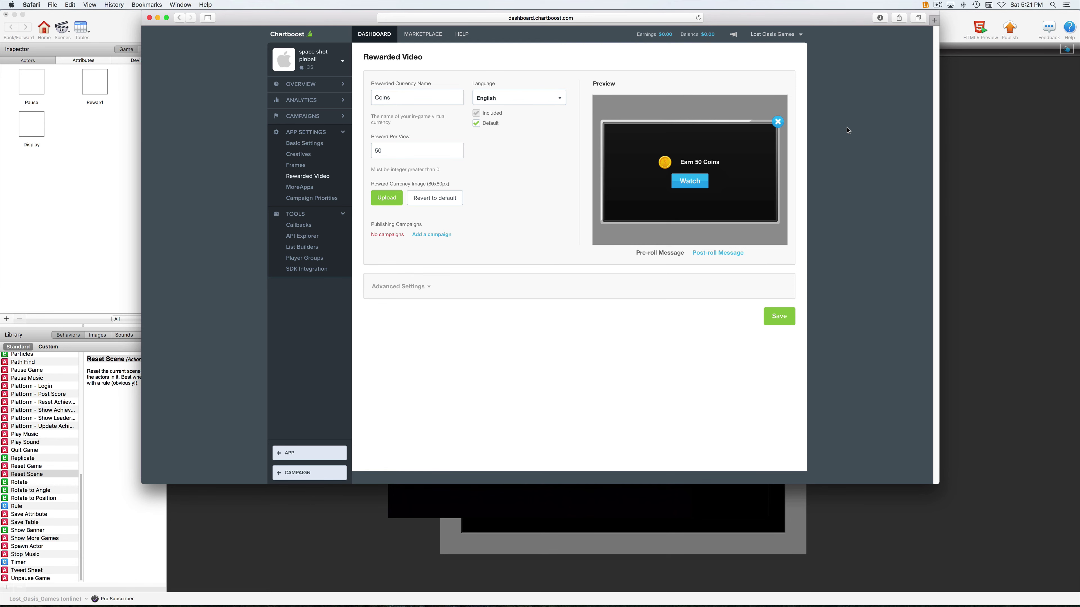
Switch to Reflector and watch the iPad test run show Reward_Value50 and Coins100.
key("super+Tab")
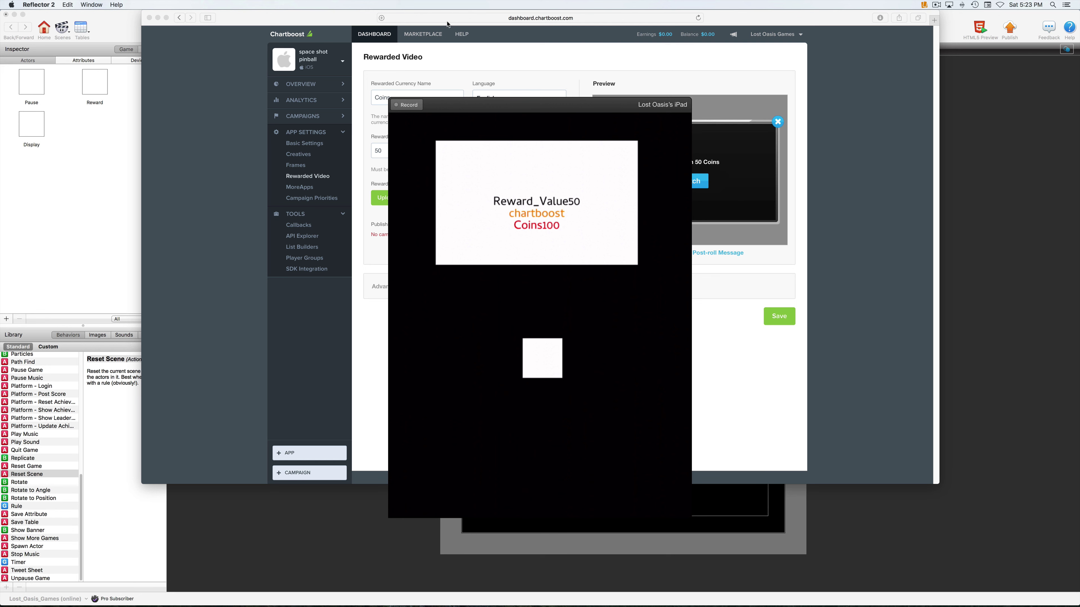
Bring the Chartboost dashboard forward and expand Advanced Settings showing pre-roll and post-roll confirmations.
left_click(347, 19)
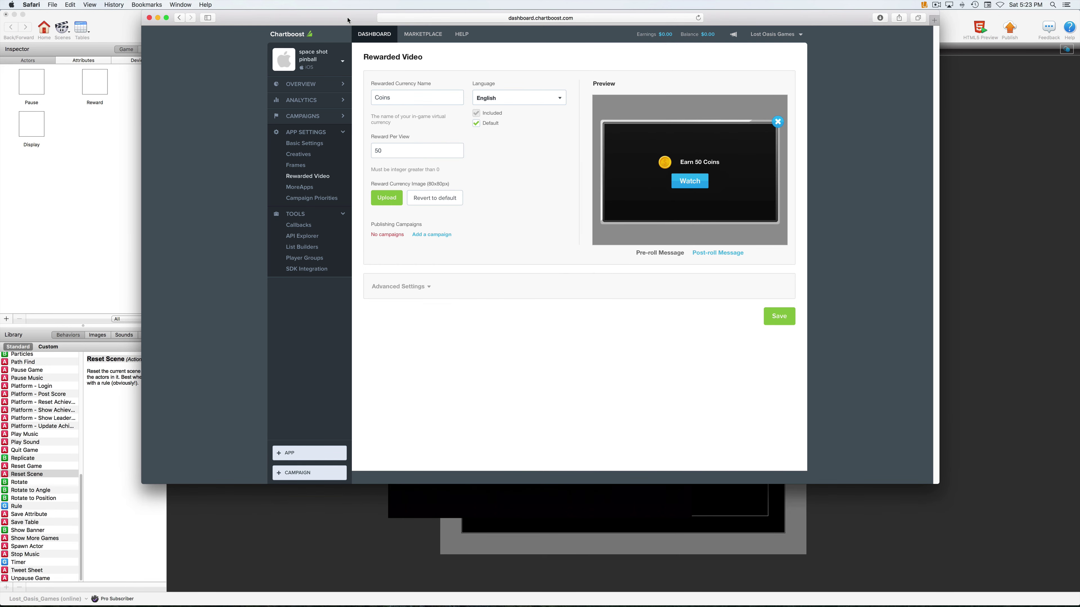
left_click(422, 288)
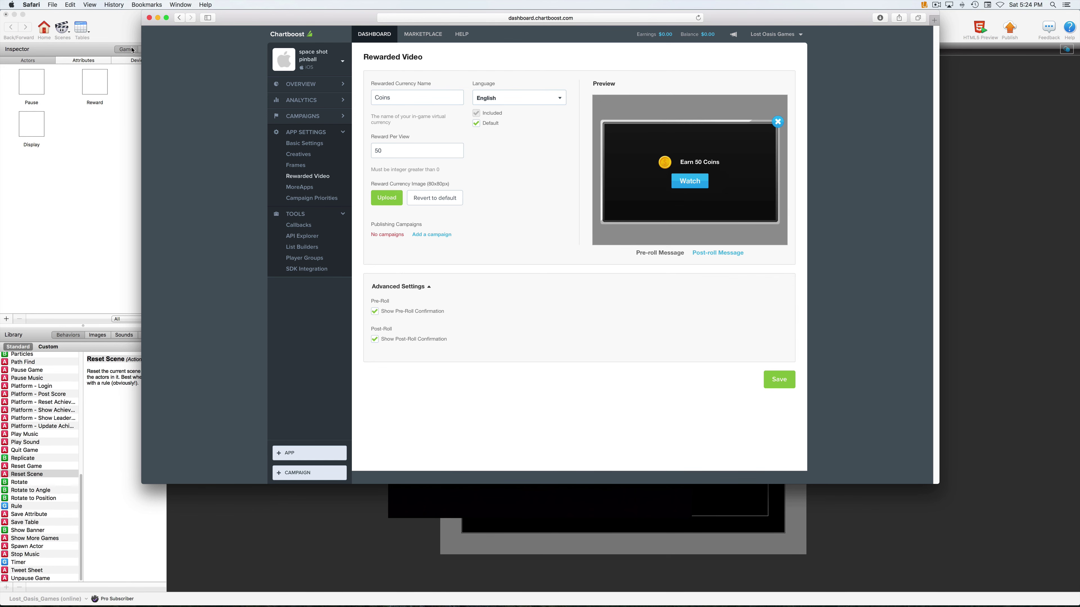
Bring GameSalad forward to show the Initial Scene with its Pause, Reward and Display actors.
left_click(120, 31)
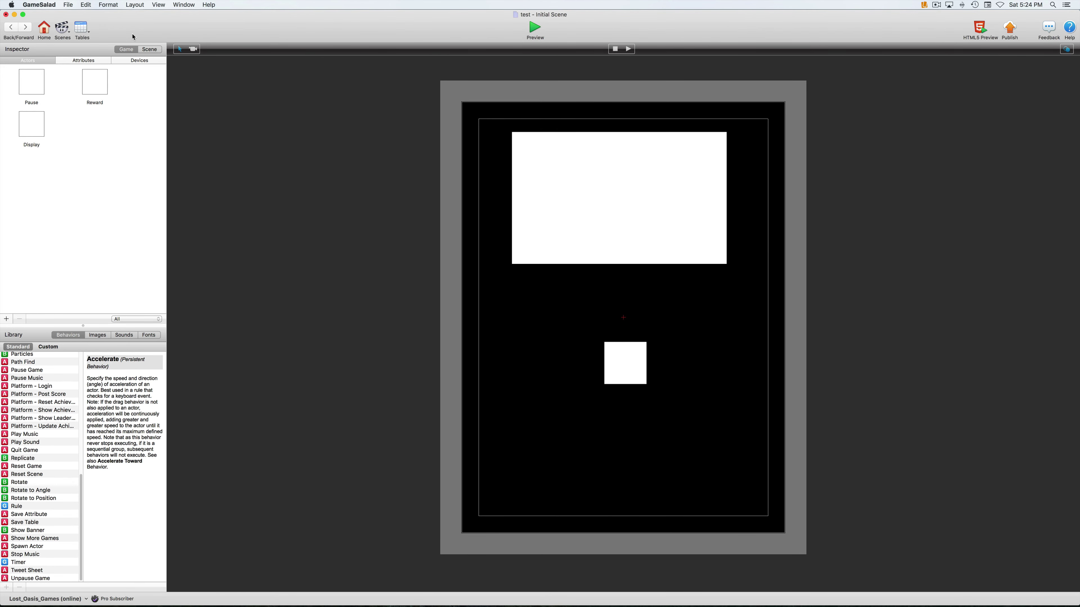